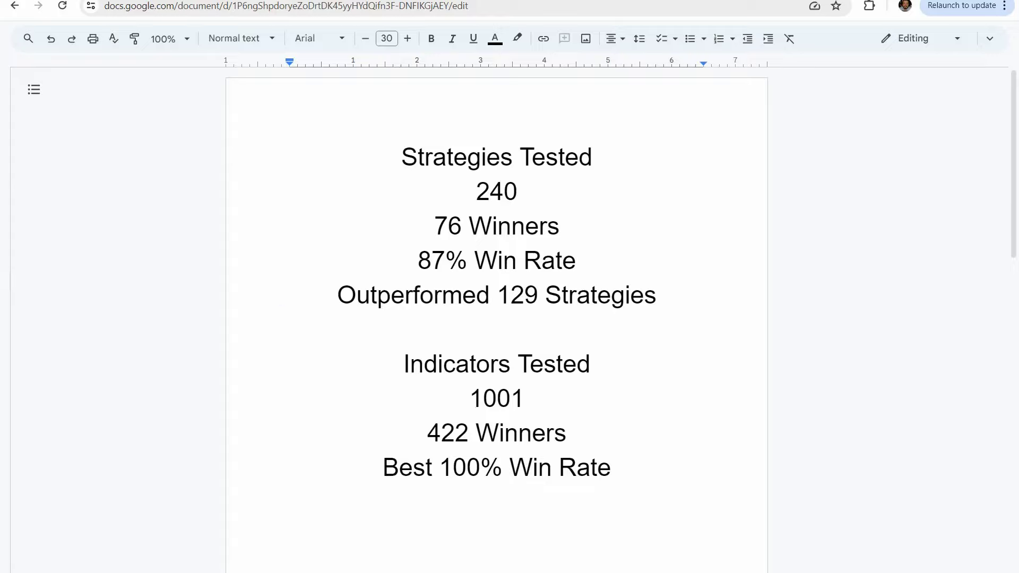
- Switch from Google Docs to the GBPJPY 5-minute TradingView chart and pan it slightly right
left_click(64, 2)
left_click_drag(380, 275, 413, 293)
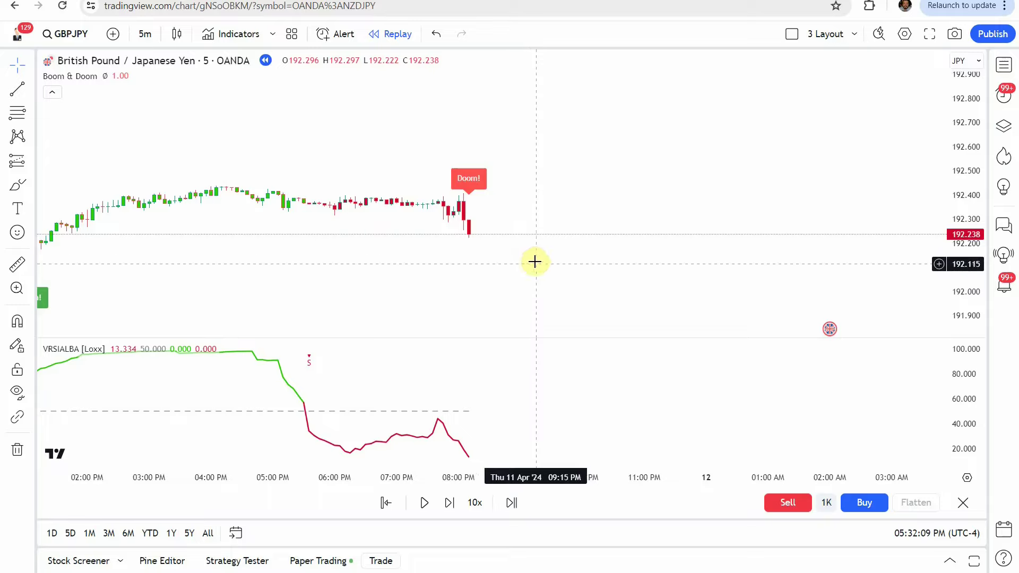
- Hide both the Boom & Doom and VRSIALBA indicators on the chart
mouse_move(84, 66)
left_click(109, 75)
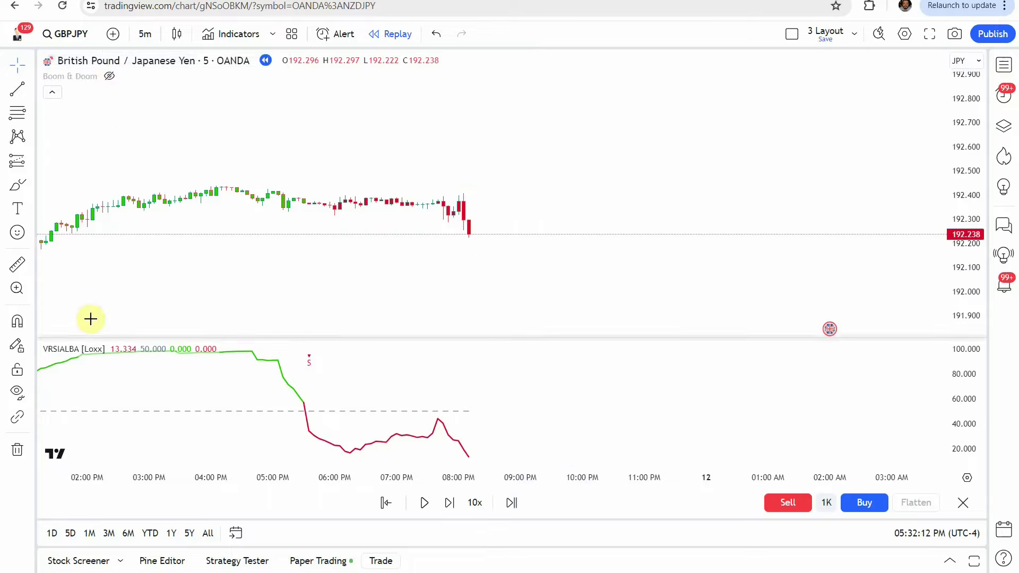
left_click(117, 348)
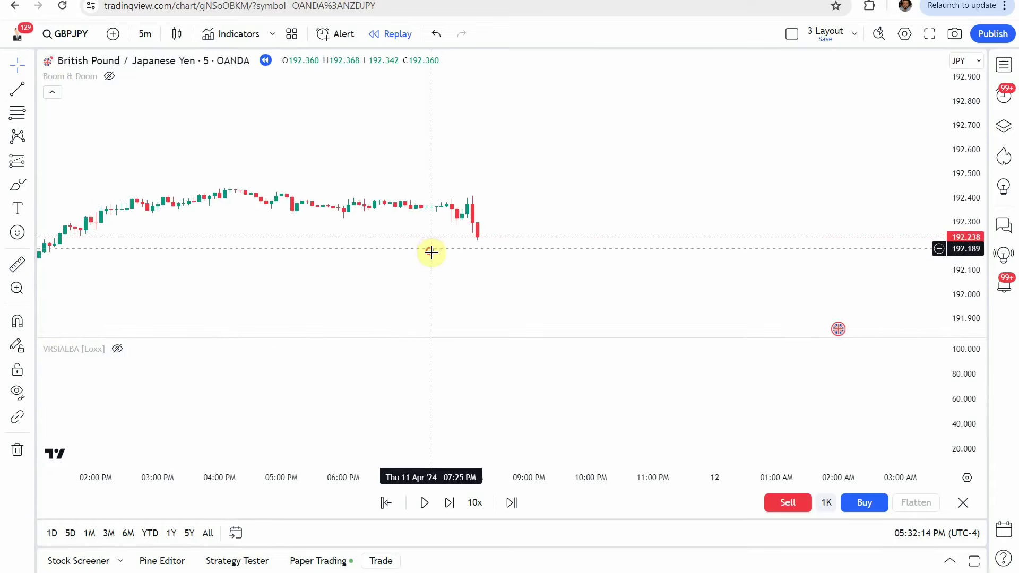
- Search indicators for 'RSI of adaptive', then show VRSIALBA again and open its settings
left_click(230, 33)
type("RSI of adaptive")
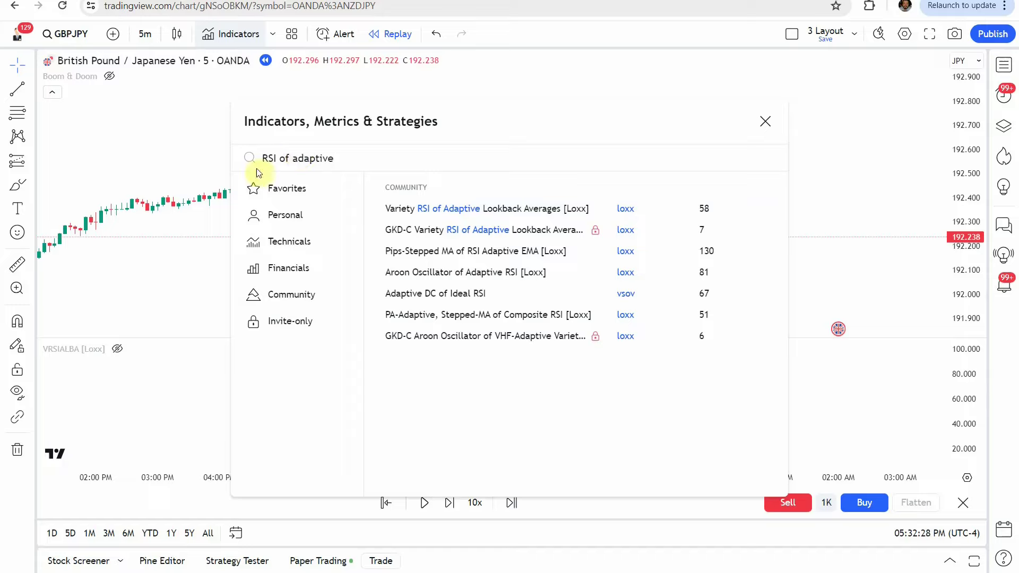
left_click_drag(352, 164, 261, 166)
left_click(371, 154)
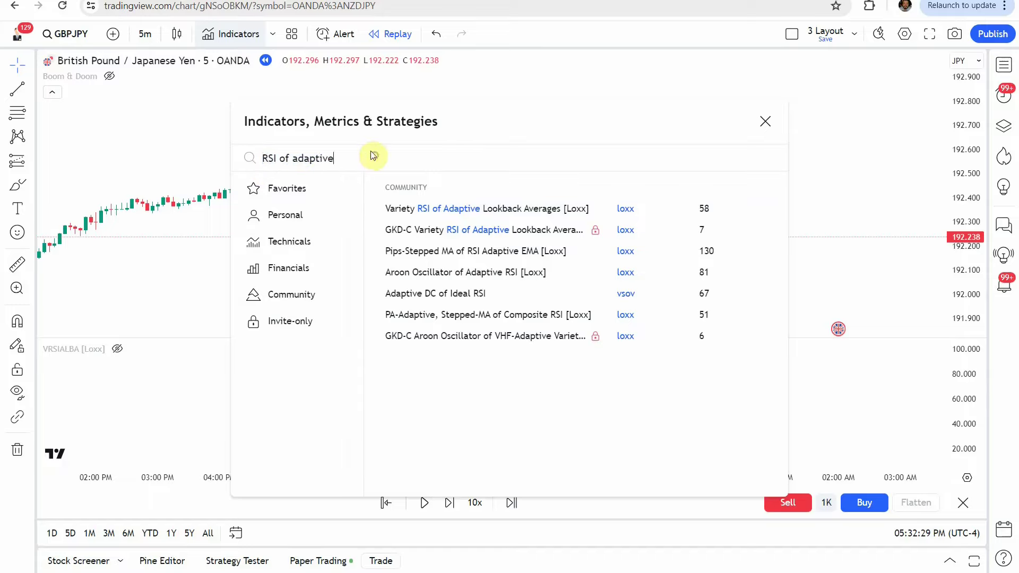
left_click(765, 121)
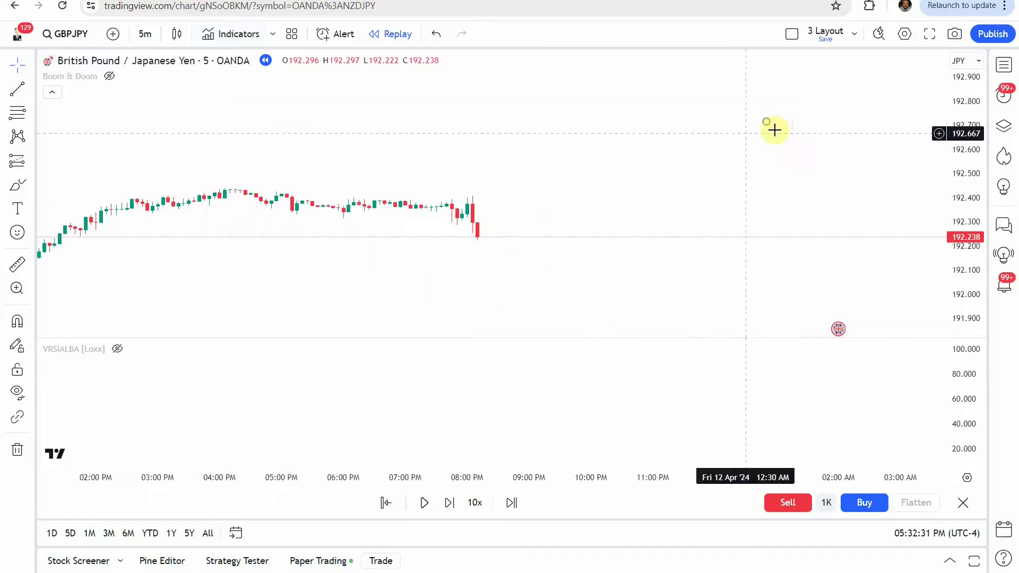
left_click(117, 348)
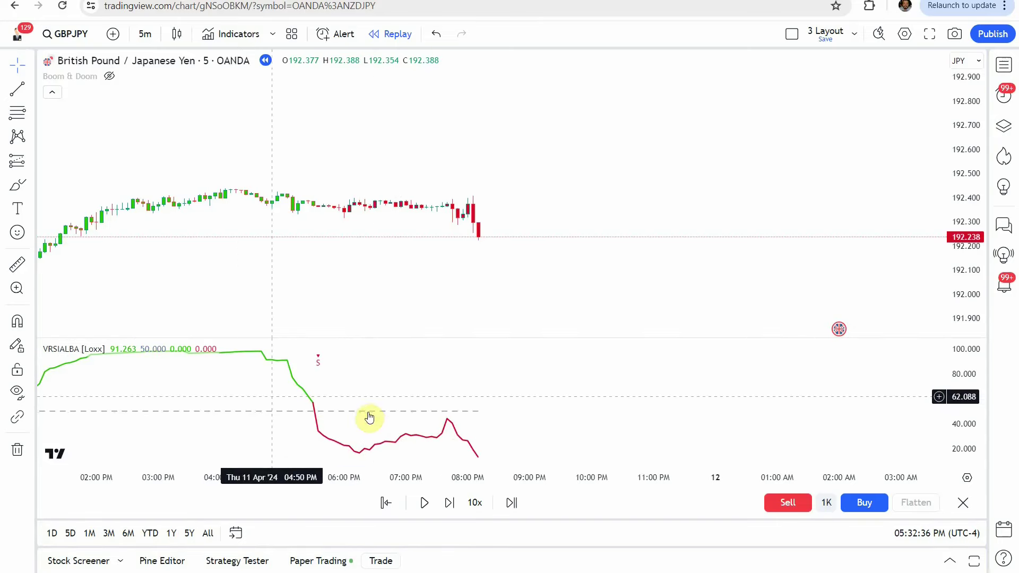
left_click(135, 349)
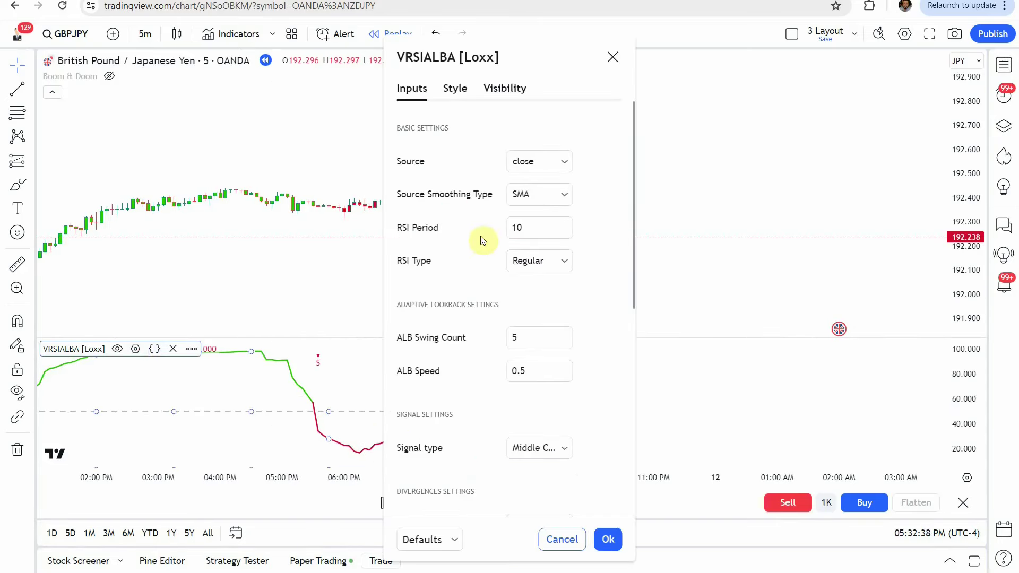
- Accept the VRSIALBA settings with RSI Period at 10 and bring up the Boom & Doom search
left_click(523, 228)
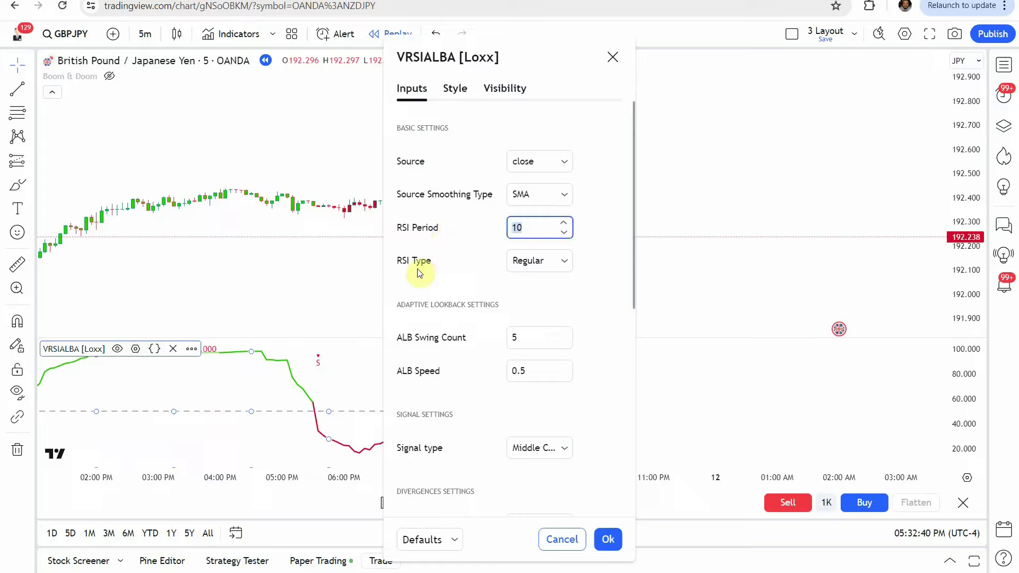
left_click(604, 221)
left_click(608, 539)
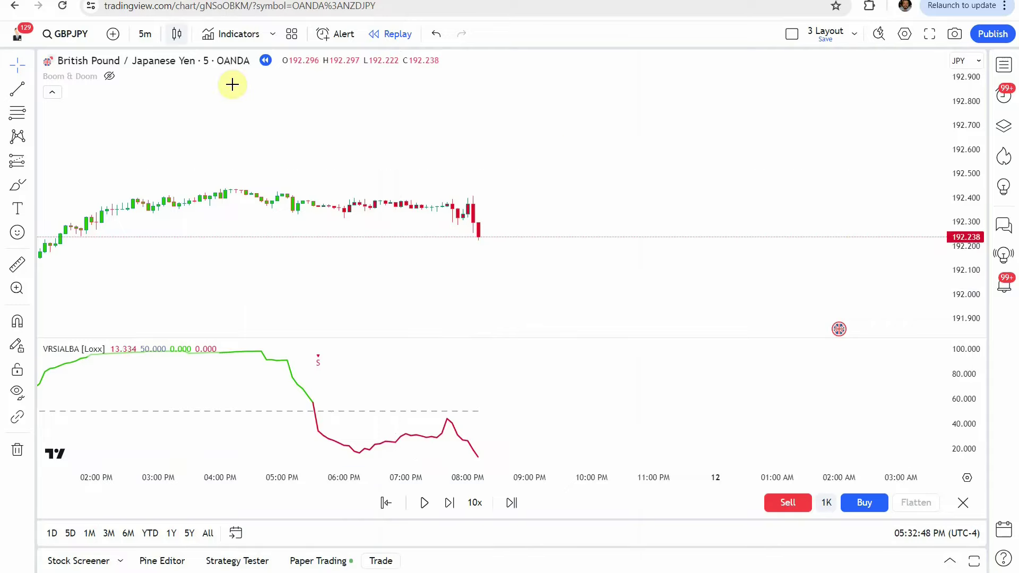
left_click(228, 34)
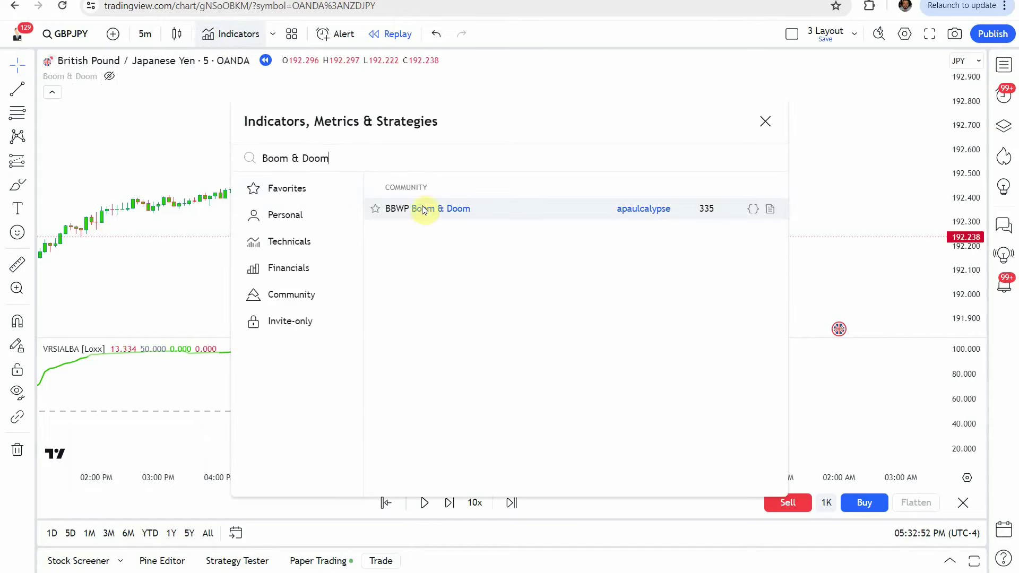
- Close the search and confirm Boom & Doom settings with Volume Moving Average kept at 30
left_click(765, 122)
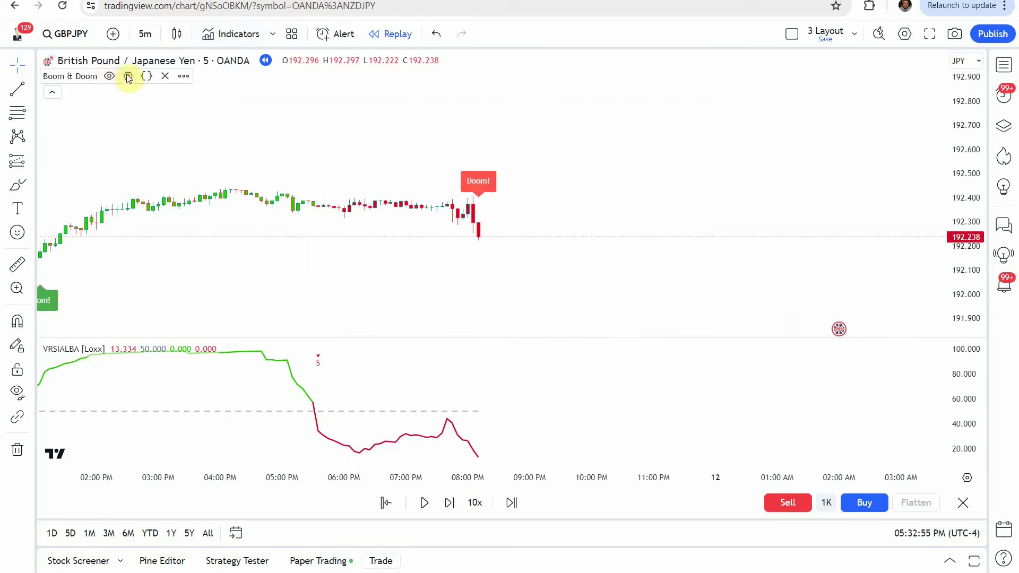
left_click(128, 76)
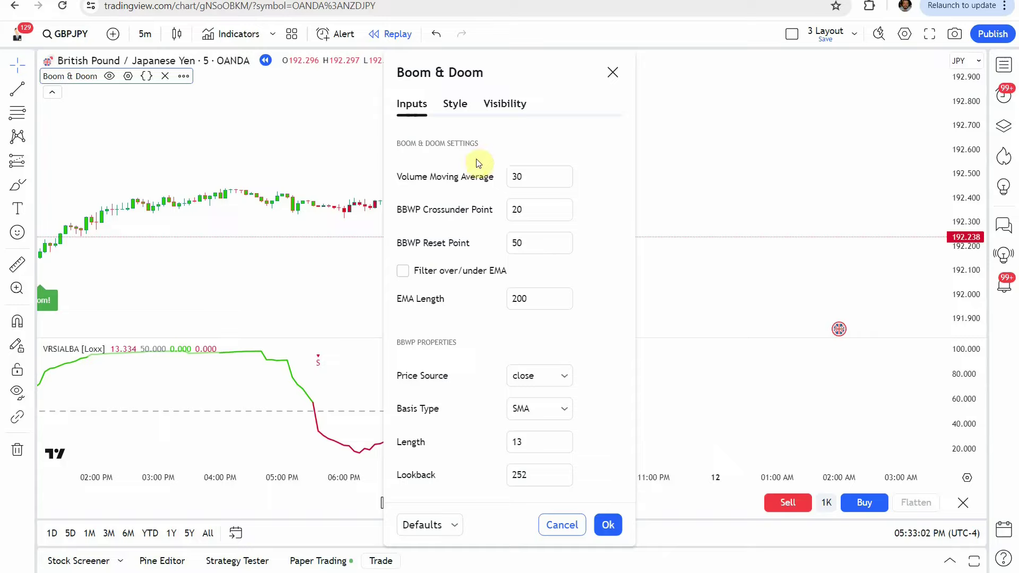
left_click(512, 176)
double_click(538, 176)
left_click(608, 525)
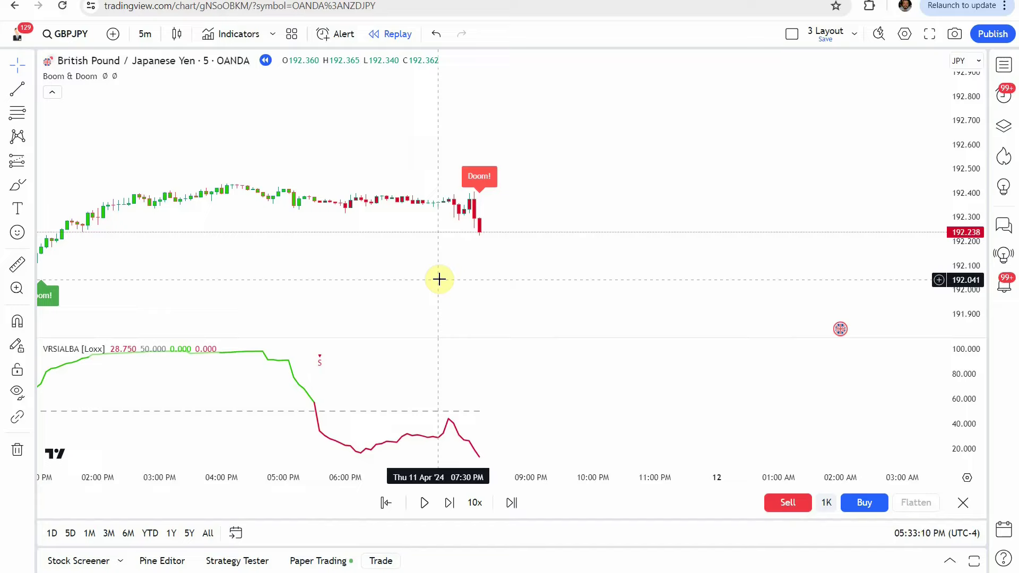
mouse_move(425, 271)
left_mouse_down()
mouse_move(434, 273)
mouse_move(420, 262)
left_mouse_up()
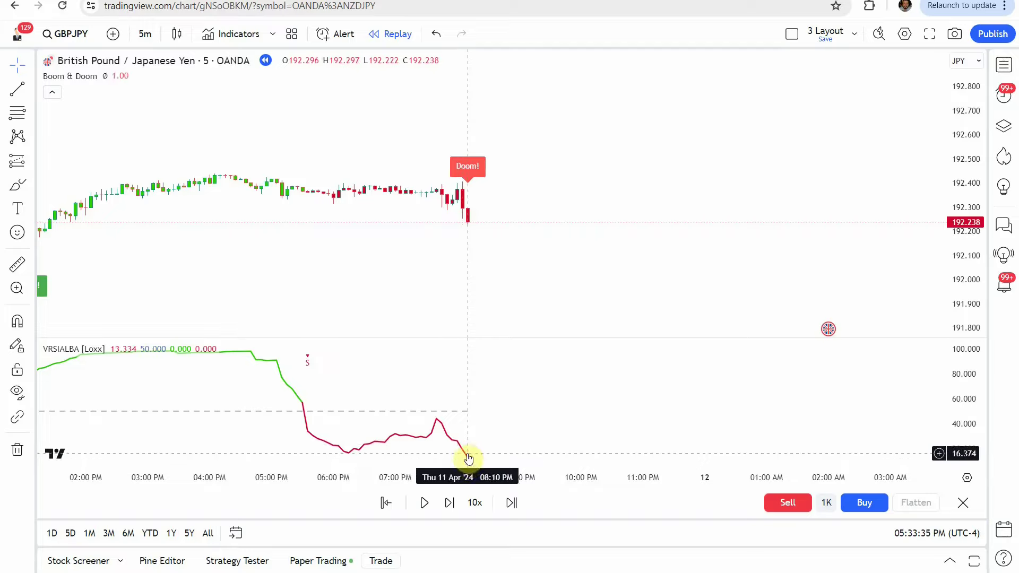
- Pan the chart upward to leave room below the latest candles, then open the prediction tools
left_click_drag(498, 299, 512, 248)
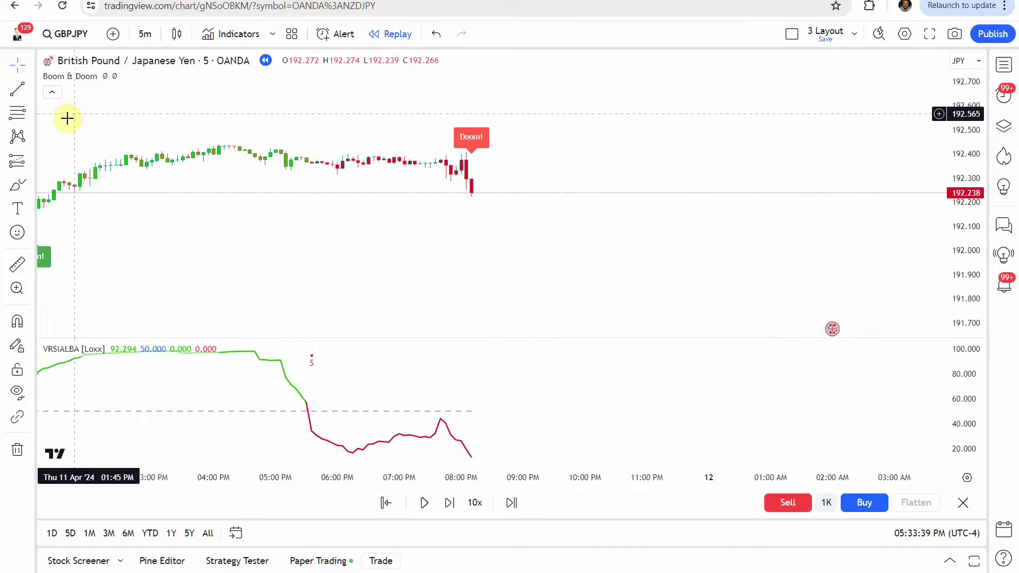
left_click(30, 165)
- Place a short position at the last candle, stop 192.428 and target 191.961, then start replay
left_click(69, 229)
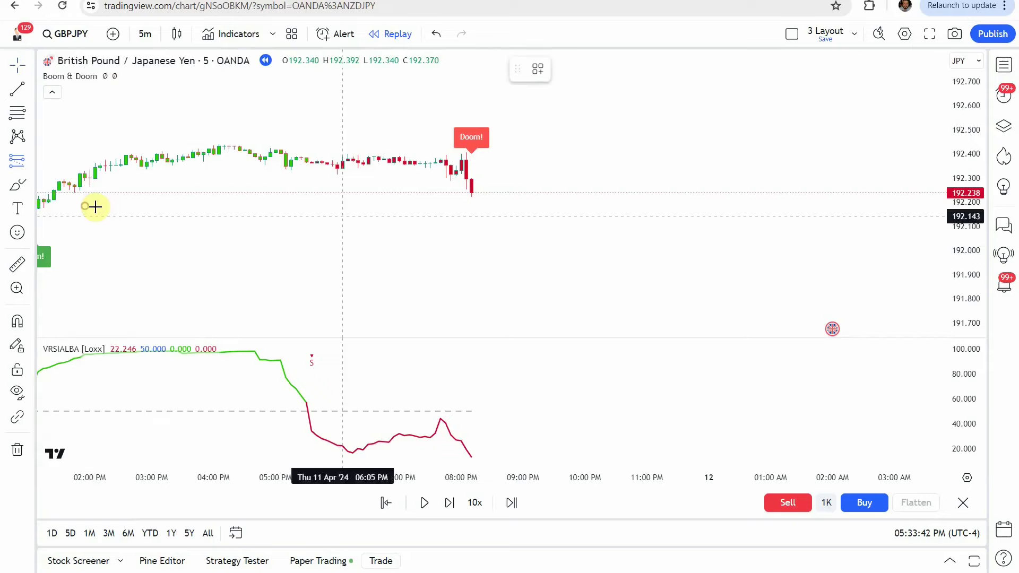
left_click(476, 187)
left_click(427, 259)
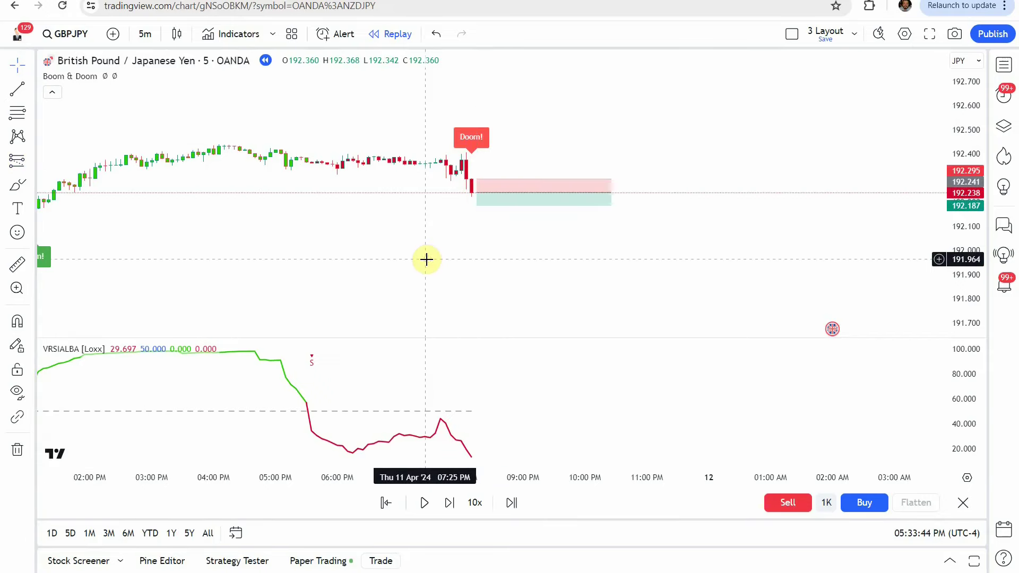
left_click_drag(477, 179, 477, 147)
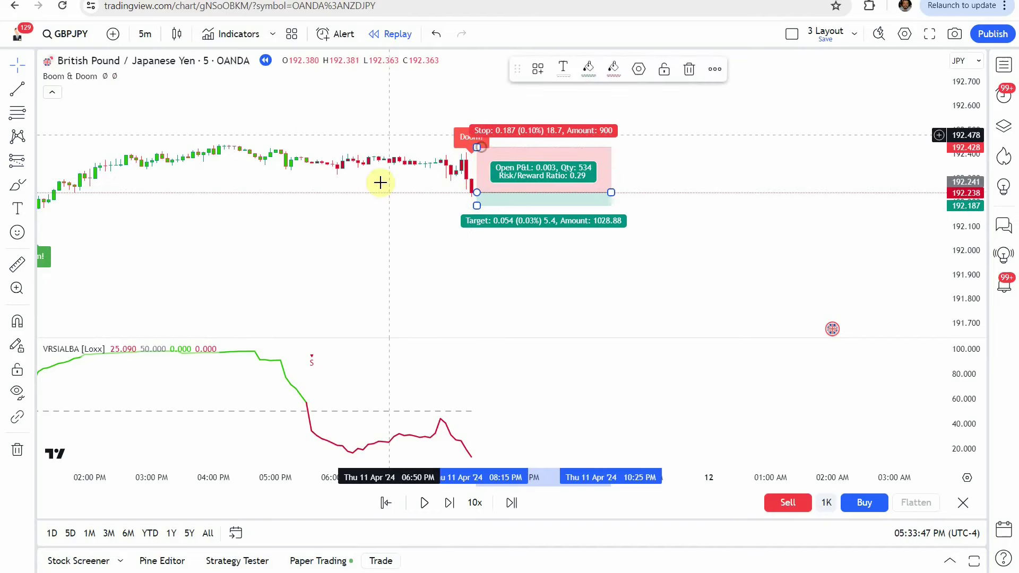
left_click(444, 237)
left_click_drag(477, 206, 485, 261)
left_click(439, 246)
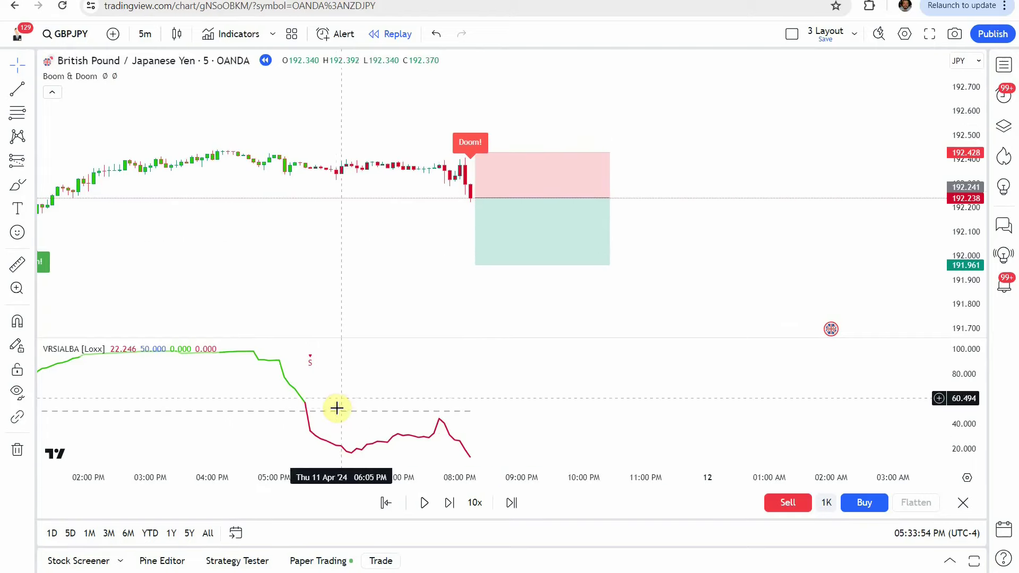
left_click(425, 503)
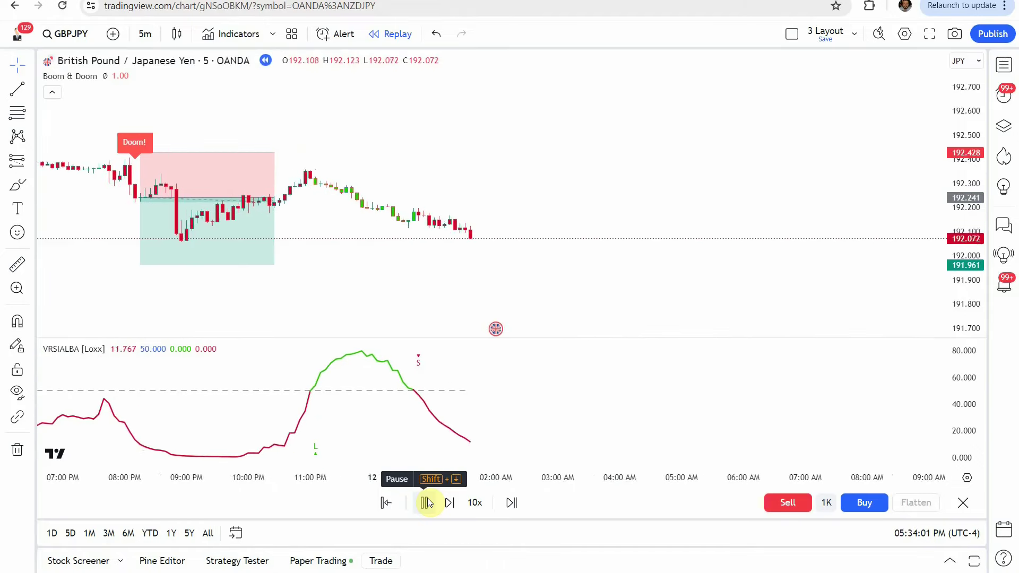
- Pause the replay, check the short position's 0.280 closed profit, and pan to the Boom! bars
left_click(427, 503)
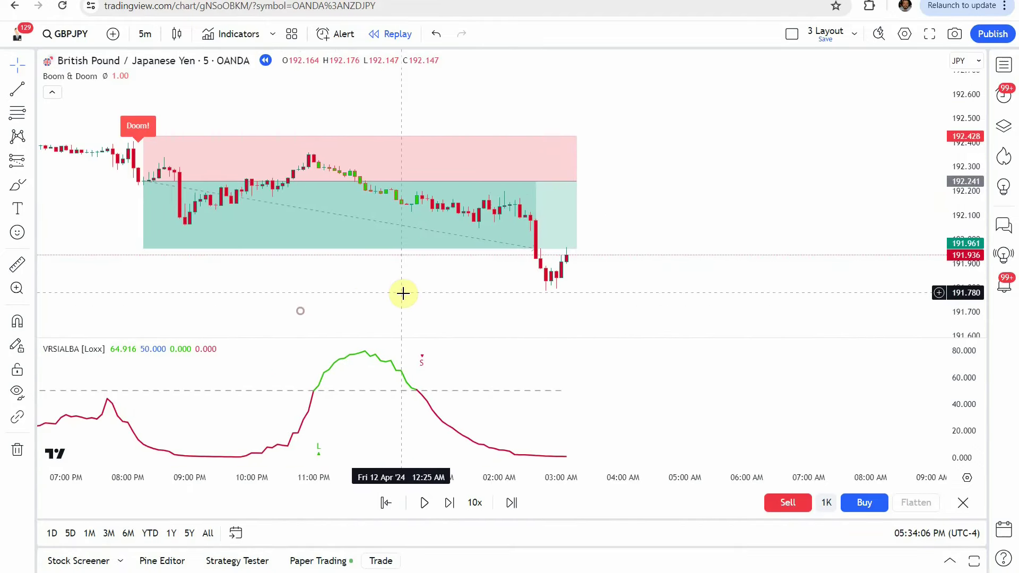
left_click_drag(403, 294, 399, 303)
left_click(166, 191)
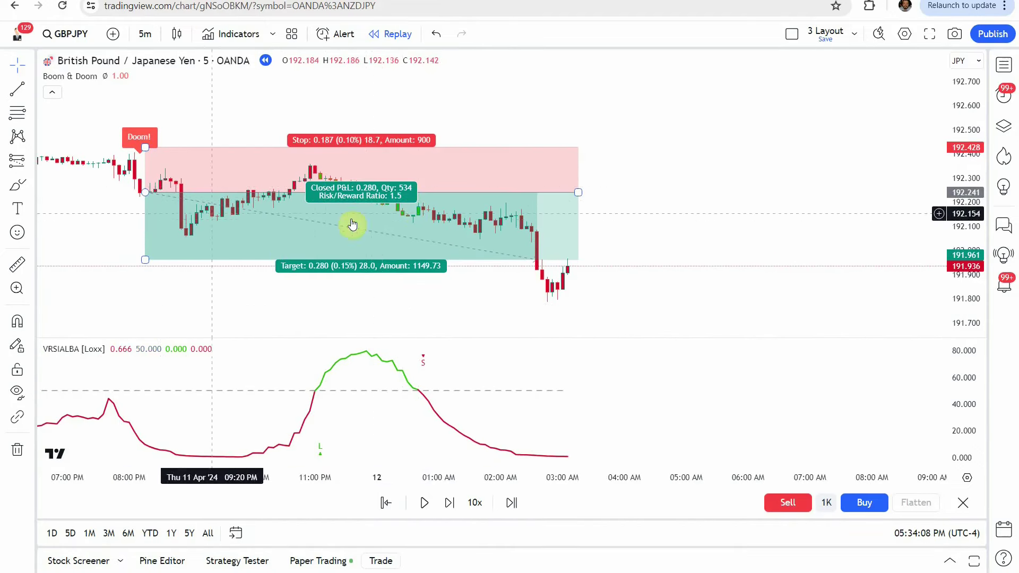
left_click(535, 269)
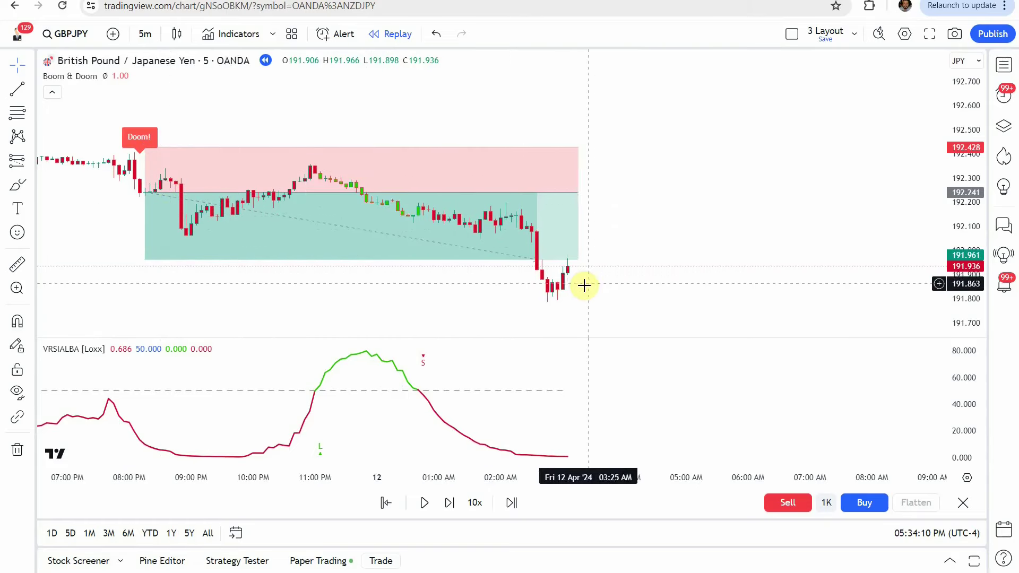
left_click_drag(633, 276, 547, 264)
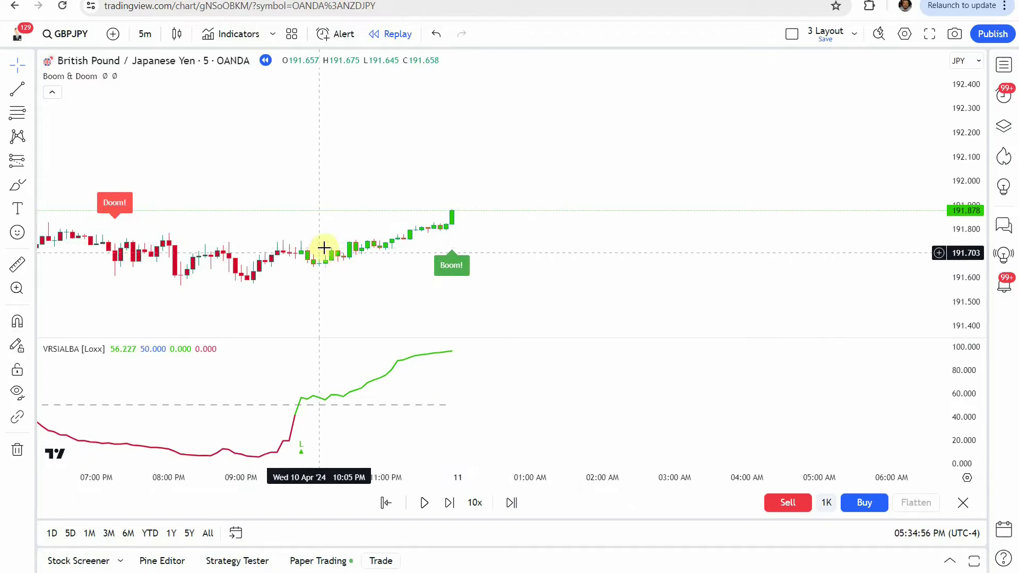
mouse_move(523, 254)
left_mouse_down()
mouse_move(524, 246)
mouse_move(504, 250)
left_mouse_up()
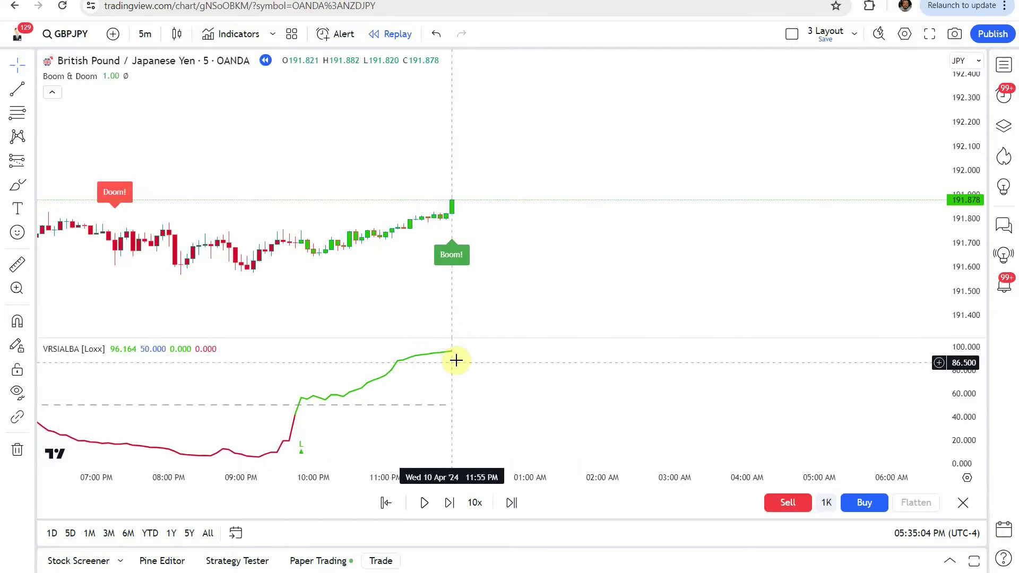
- Draw a long position at the latest bar with stop near 191.637 and target near 192.231
left_click(29, 165)
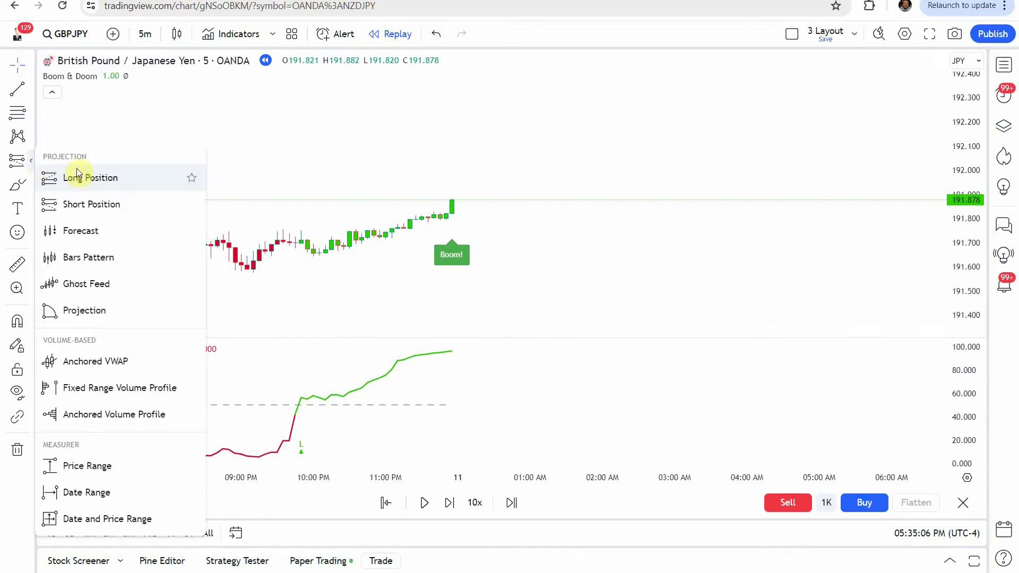
left_click(91, 175)
left_click(470, 199)
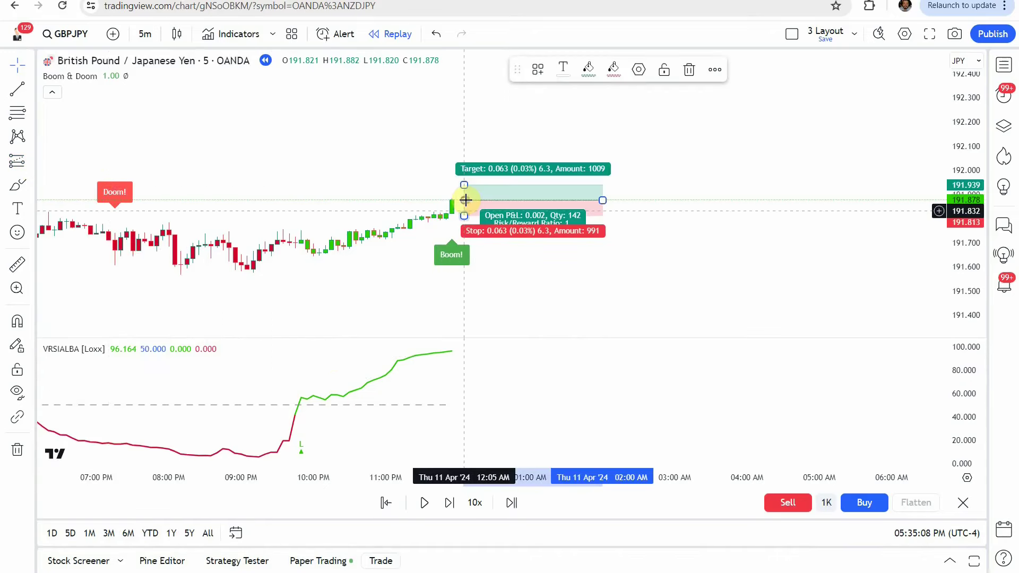
mouse_move(465, 216)
left_mouse_down()
mouse_move(462, 255)
mouse_move(398, 264)
mouse_move(396, 309)
left_mouse_up()
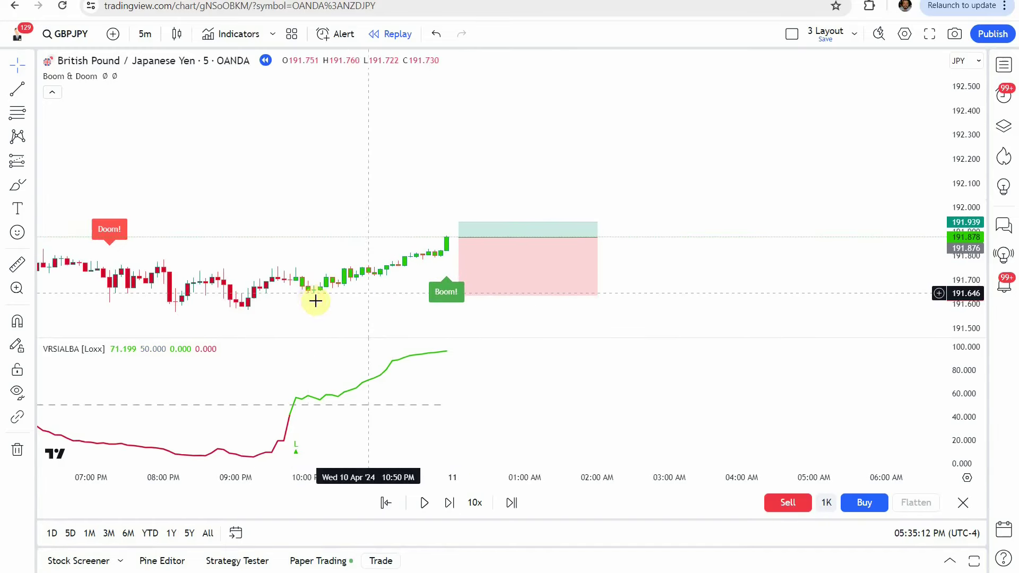
left_click_drag(459, 223, 458, 152)
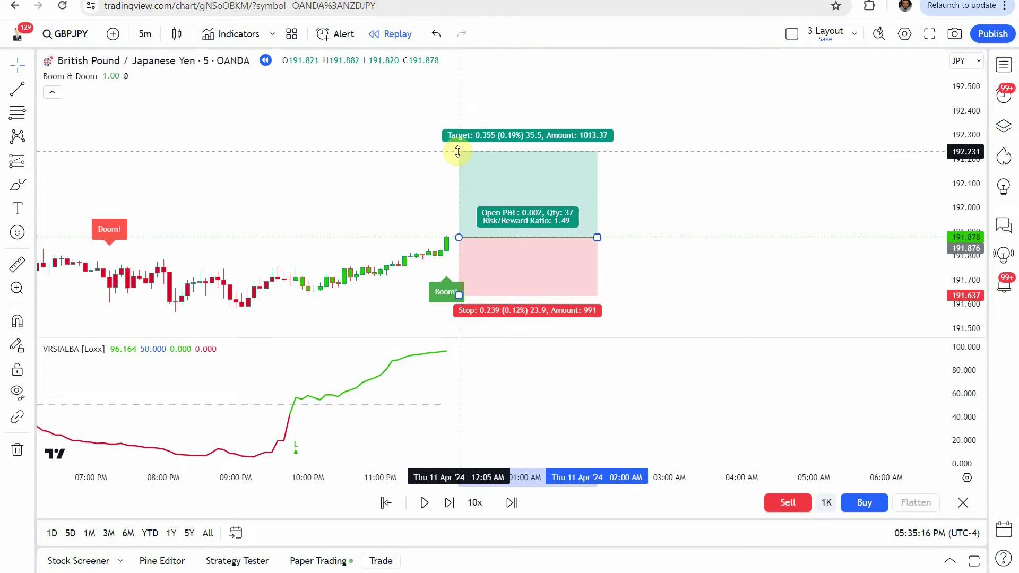
mouse_move(400, 189)
left_mouse_down()
mouse_move(378, 171)
mouse_move(386, 173)
left_mouse_up()
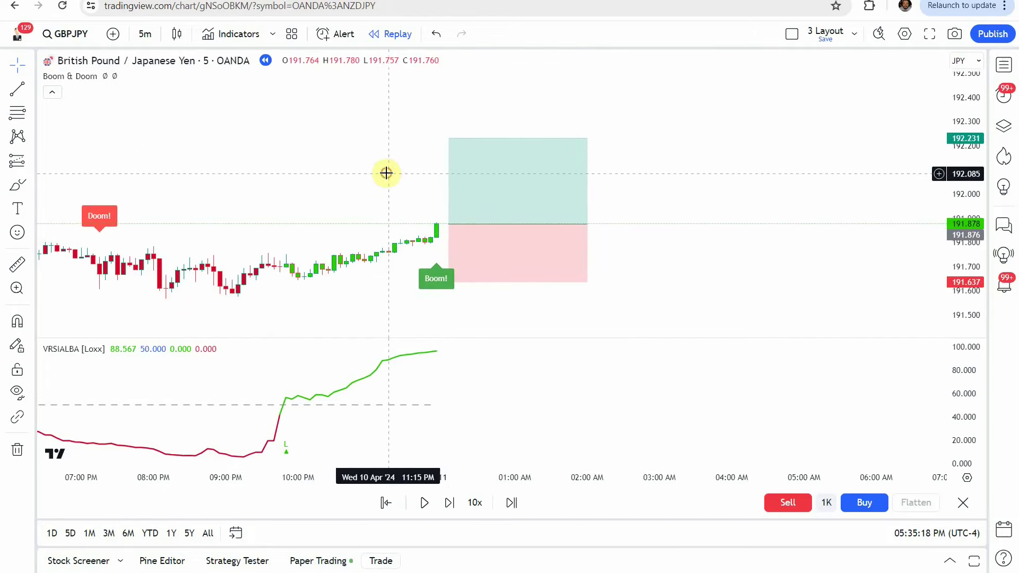
- Run the replay briefly, then extend the long position to show its 0.355 closed profit at 1.49
left_click(424, 503)
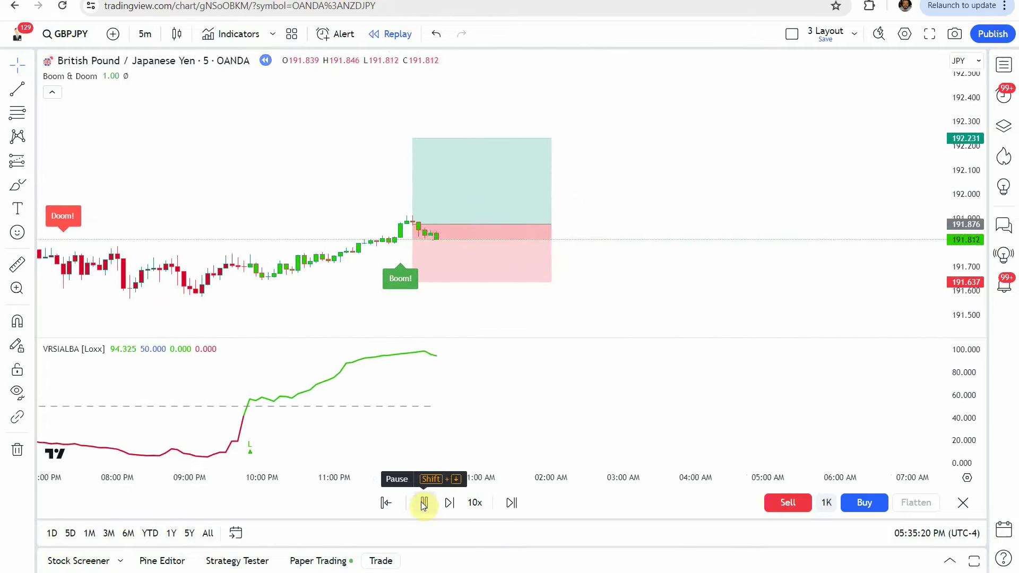
left_click(424, 503)
left_click(302, 226)
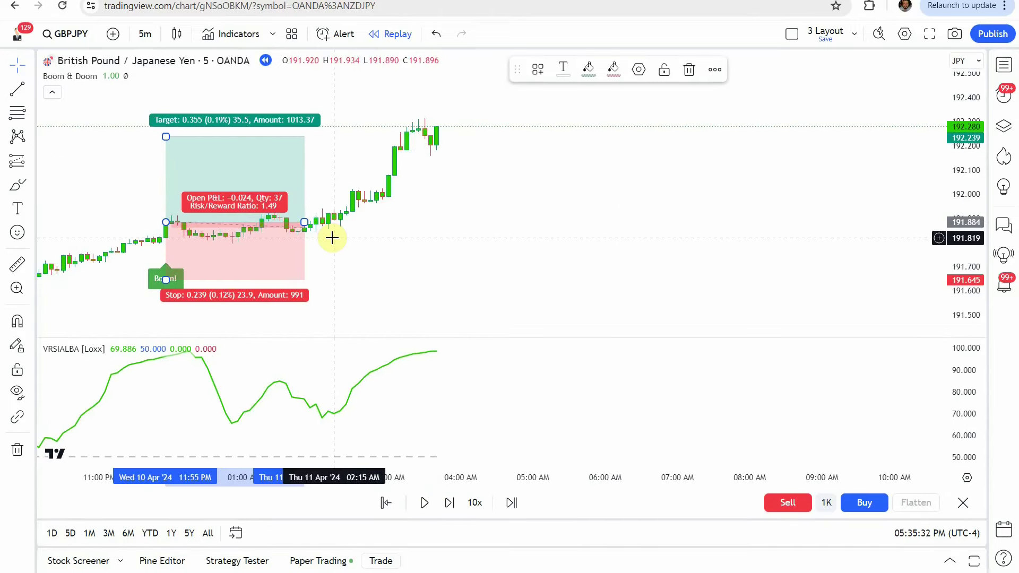
left_click_drag(304, 222, 444, 212)
left_click_drag(523, 240, 588, 230)
left_click(249, 234)
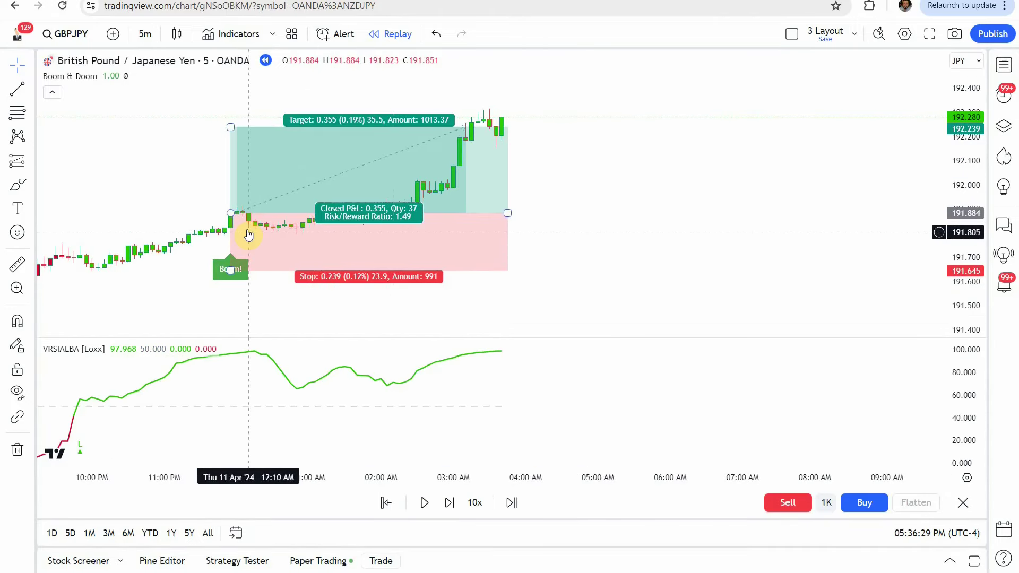
left_click(336, 205)
left_click(305, 280)
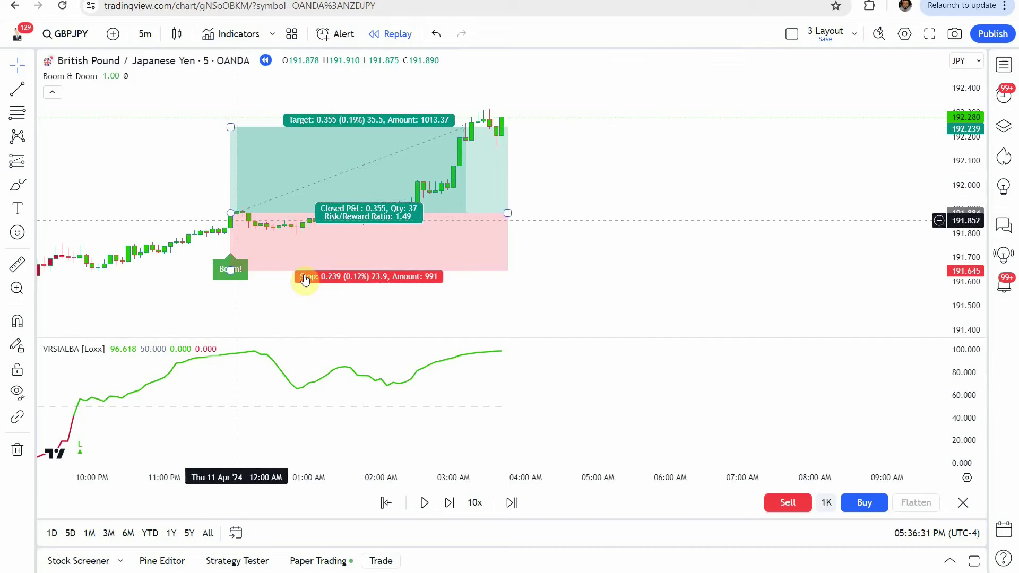
left_click(510, 142)
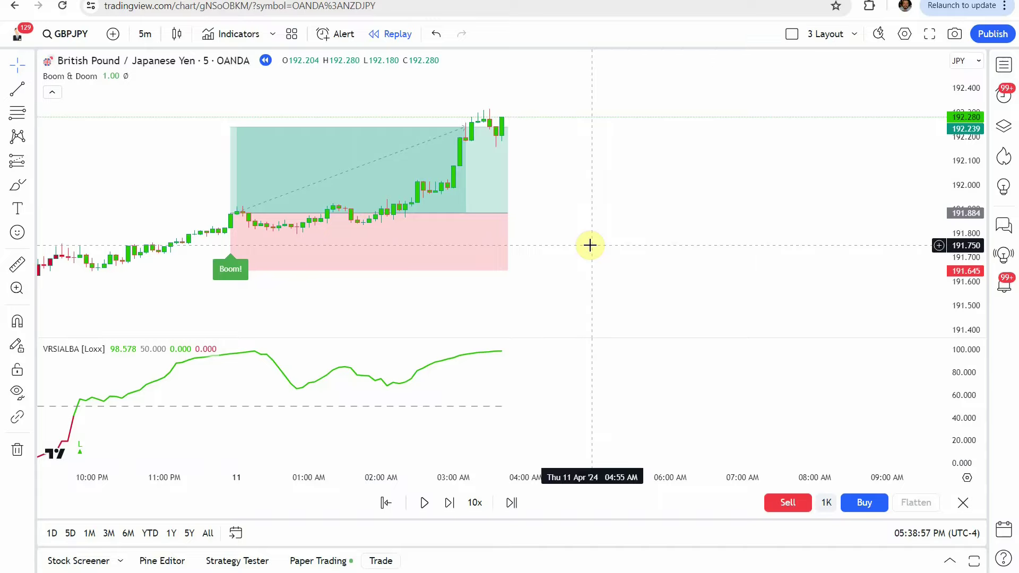
- Close the backtester window, return to TradingView, and delete the finished long position drawing
scroll(590, 245, "down", 2)
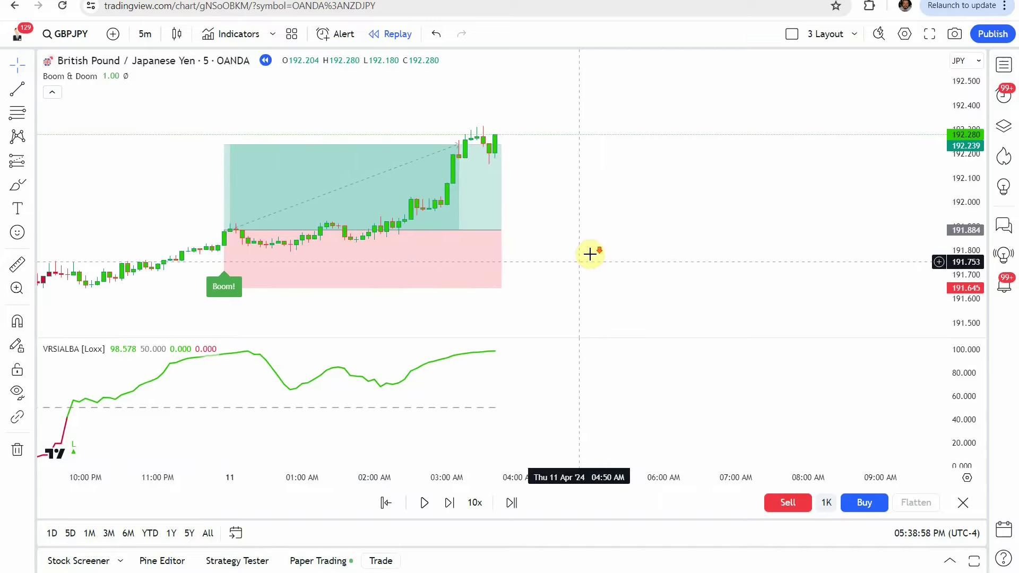
scroll(589, 266, "up", 2)
left_click_drag(590, 266, 666, 257)
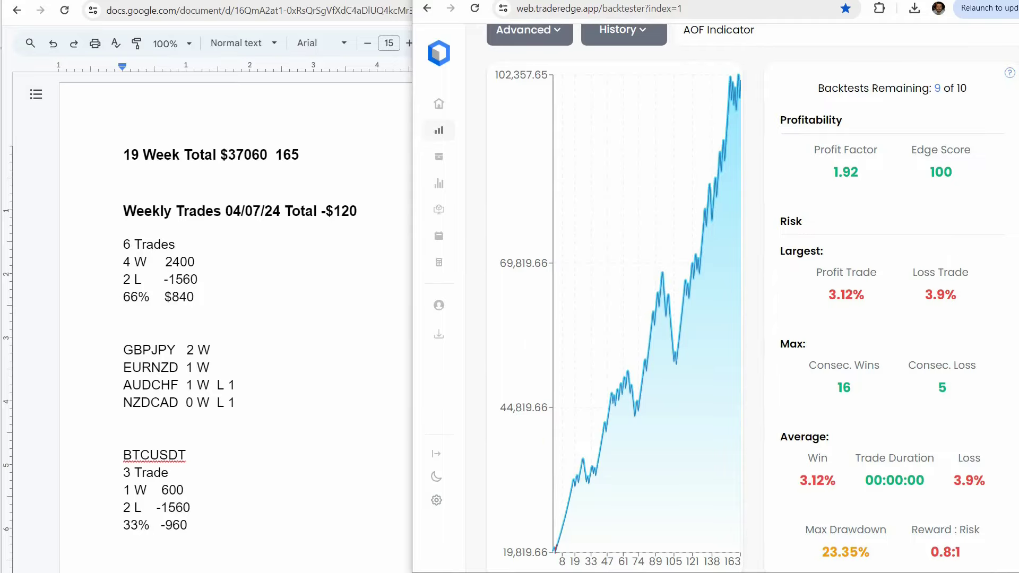
left_click(855, 1)
key("alt+Tab")
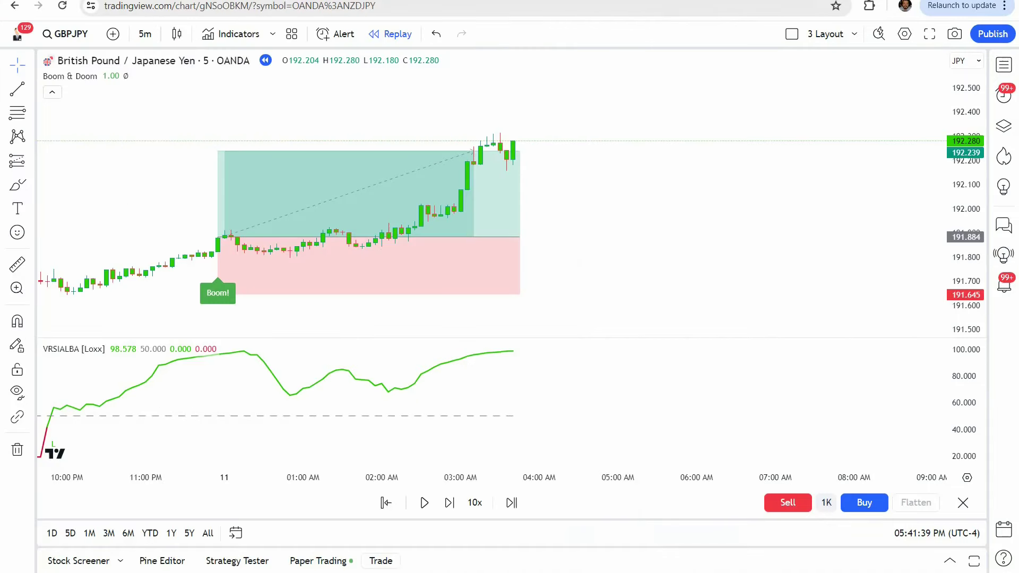
left_click(519, 236)
left_click(690, 70)
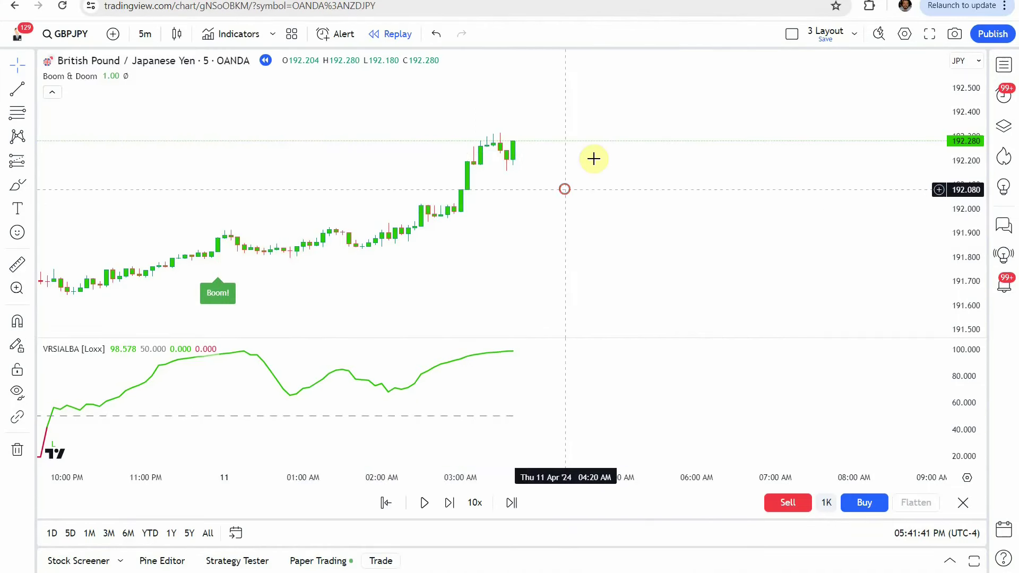